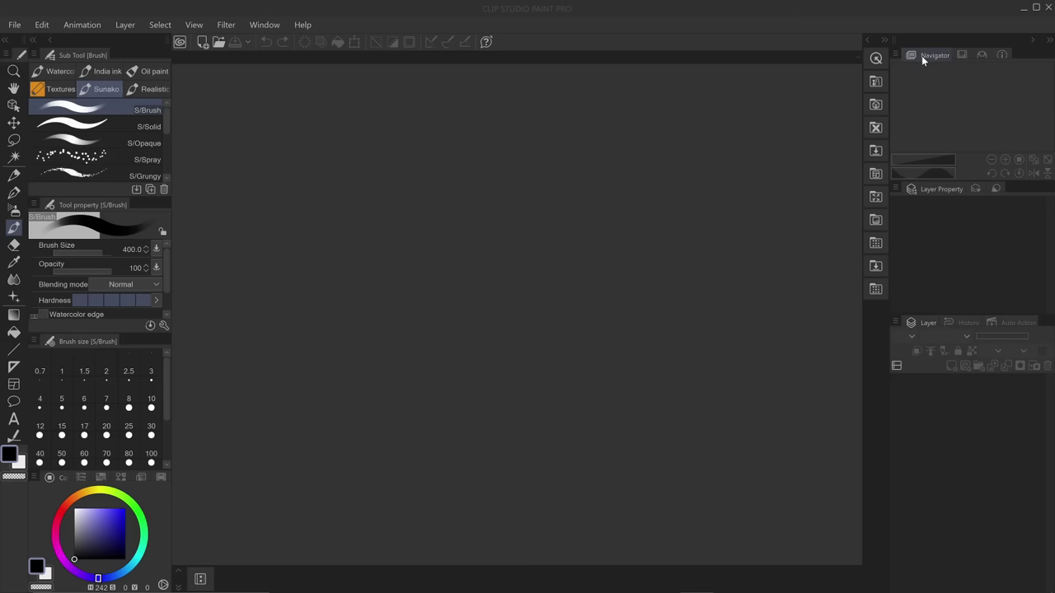
Detach and close the Navigator palette, and bring it back docked above the Sub View palette.
{"action": "left_click_drag", "start_coordinate": [921, 55], "coordinate": [583, 101]}
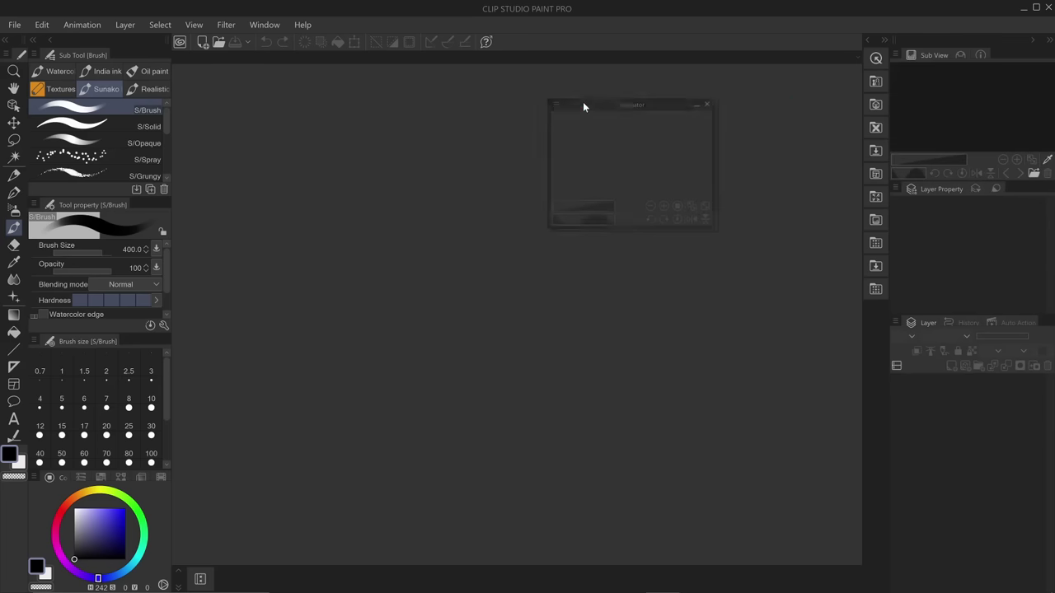
{"action": "left_click", "coordinate": [709, 102]}
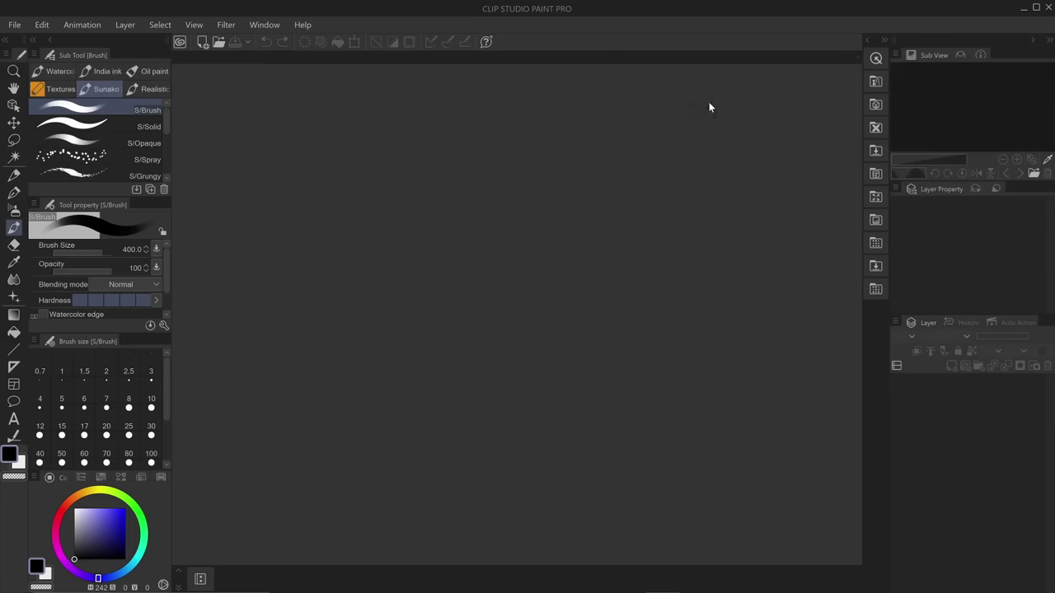
{"action": "left_click", "coordinate": [264, 25]}
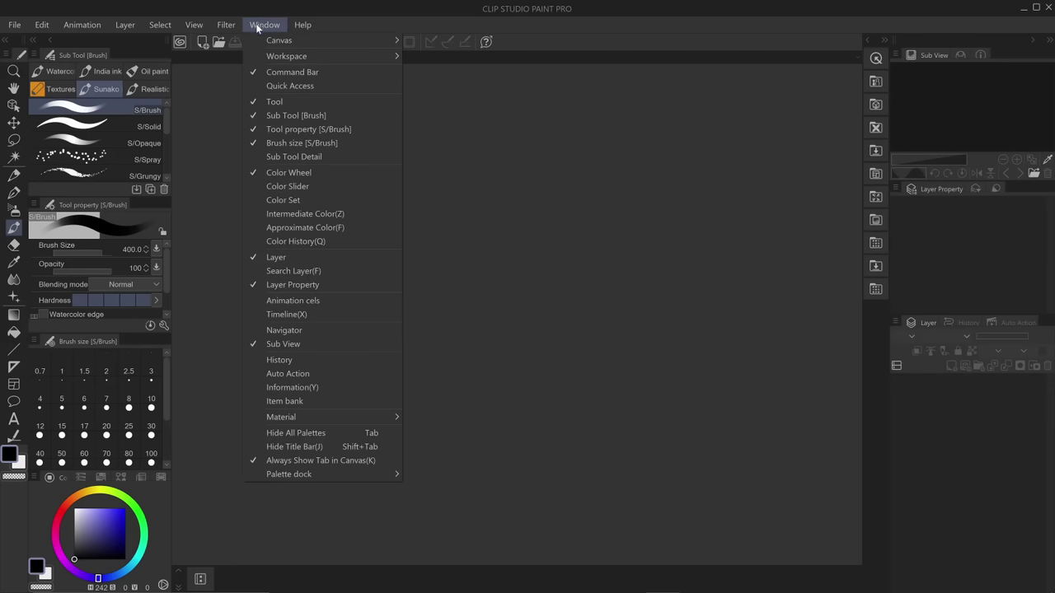
{"action": "left_click", "coordinate": [287, 331]}
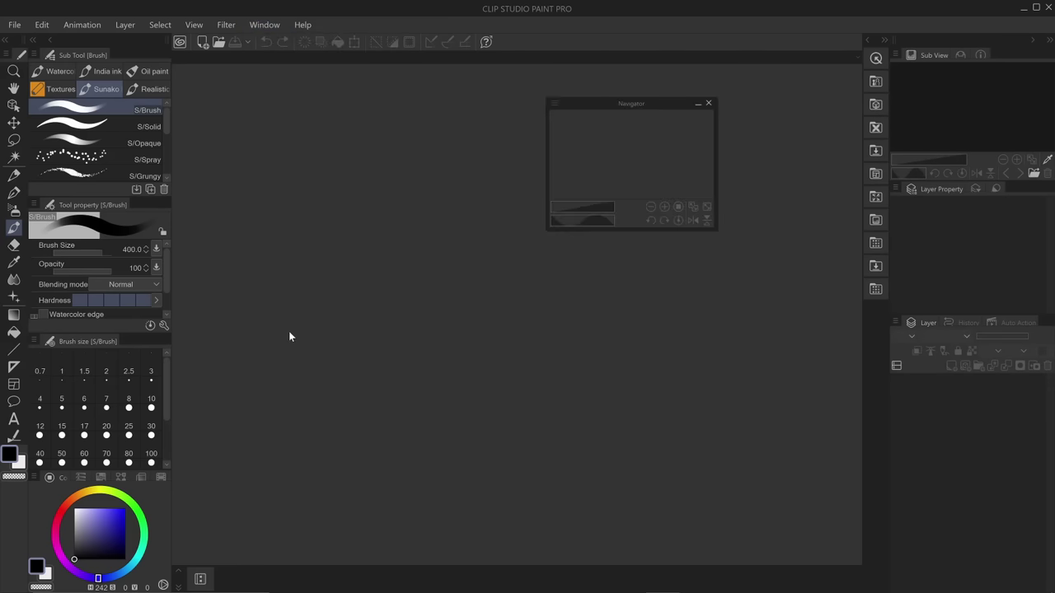
{"action": "double_click", "coordinate": [601, 104]}
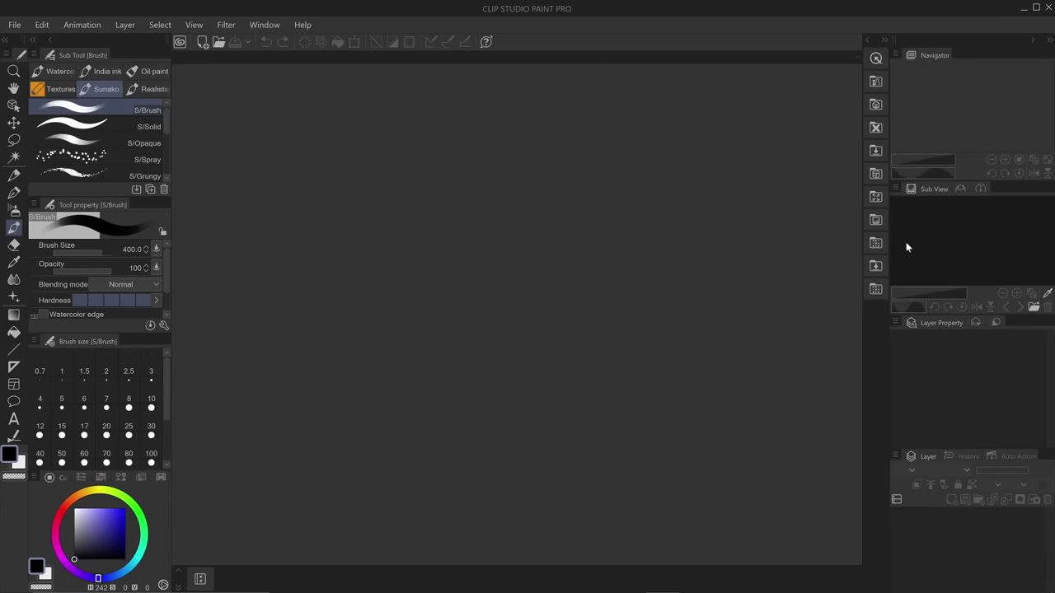
Dock an expanded Quick Access palette beneath the Color Wheel, displayed as tiles, and move Layer Property out of the Layer palette's column.
{"action": "left_click", "coordinate": [876, 58]}
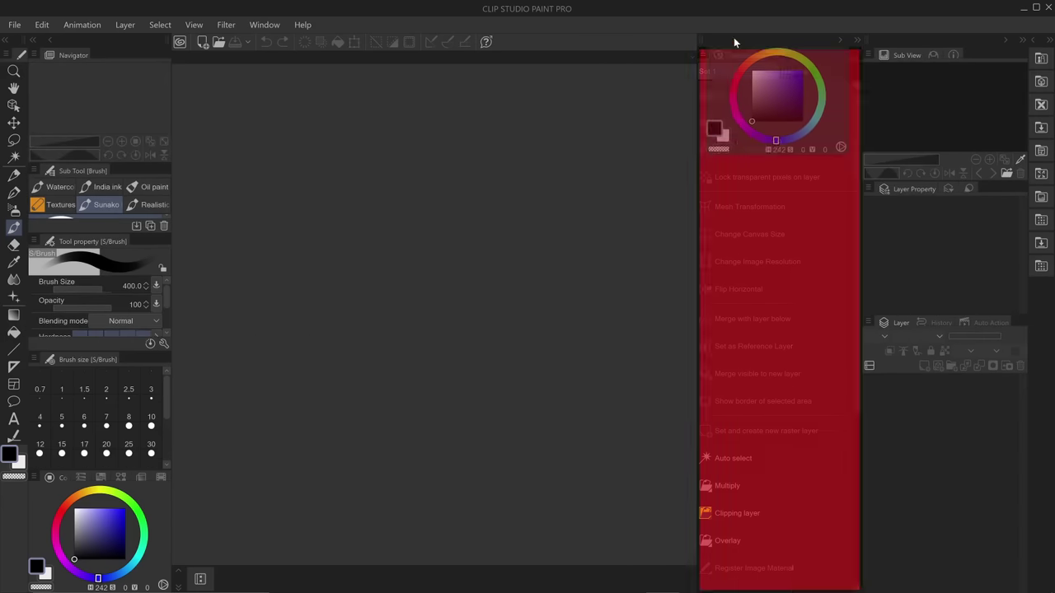
{"action": "left_click_drag", "start_coordinate": [734, 37], "coordinate": [742, 51]}
{"action": "left_click_drag", "start_coordinate": [921, 186], "coordinate": [900, 51]}
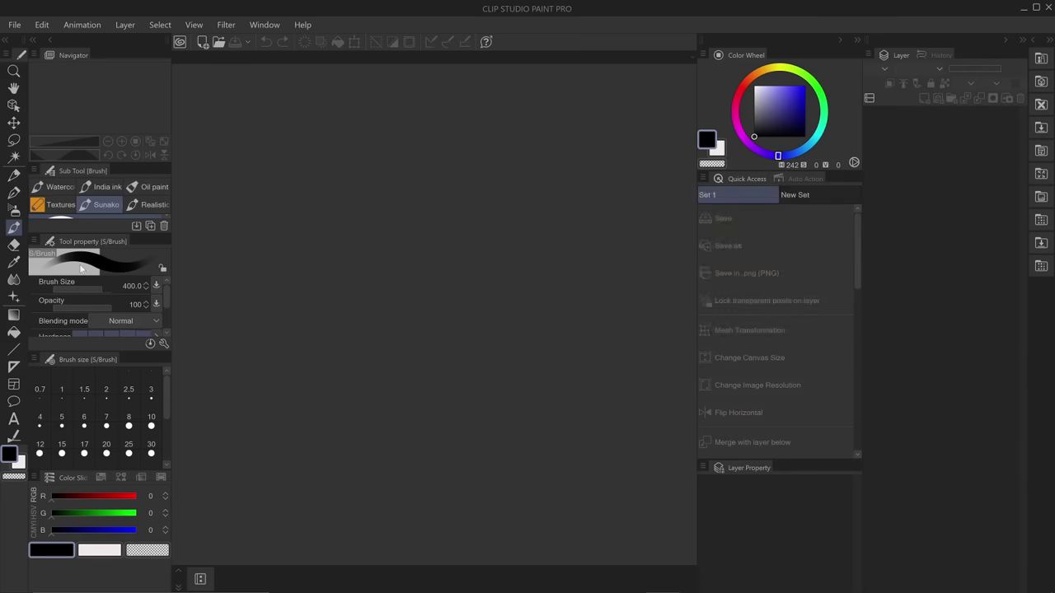
{"action": "left_click", "coordinate": [702, 178]}
{"action": "left_click", "coordinate": [894, 273]}
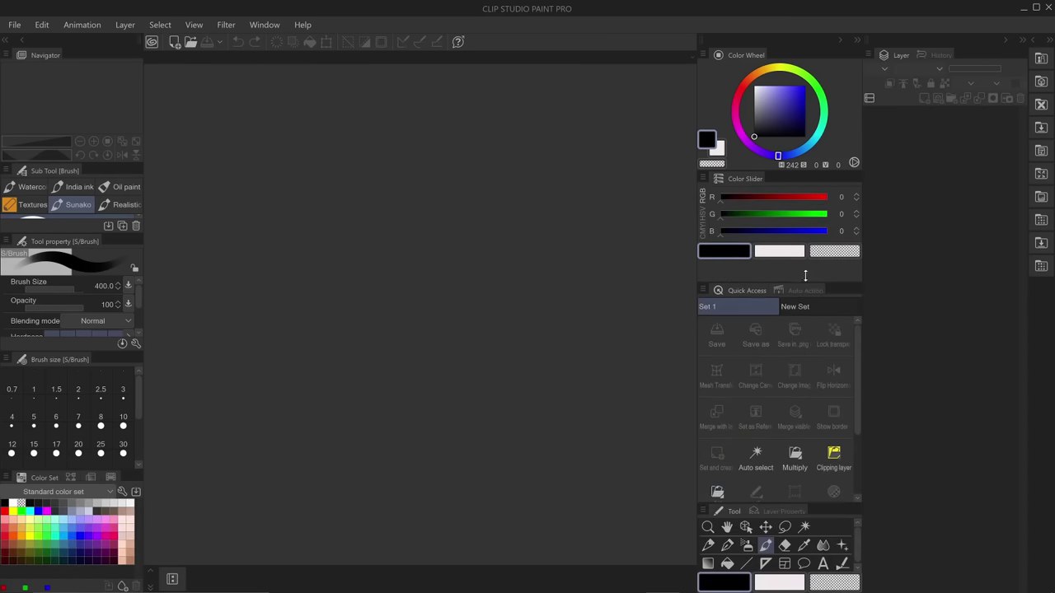
Enlarge the Color Wheel palette and remove the Brush size palette from the dock.
{"action": "left_click_drag", "start_coordinate": [811, 171], "coordinate": [811, 228]}
{"action": "left_click_drag", "start_coordinate": [52, 360], "coordinate": [318, 283]}
Set the Color History swatches to Size large and place the Tool property palette above Sub Tool.
{"action": "left_click", "coordinate": [706, 236]}
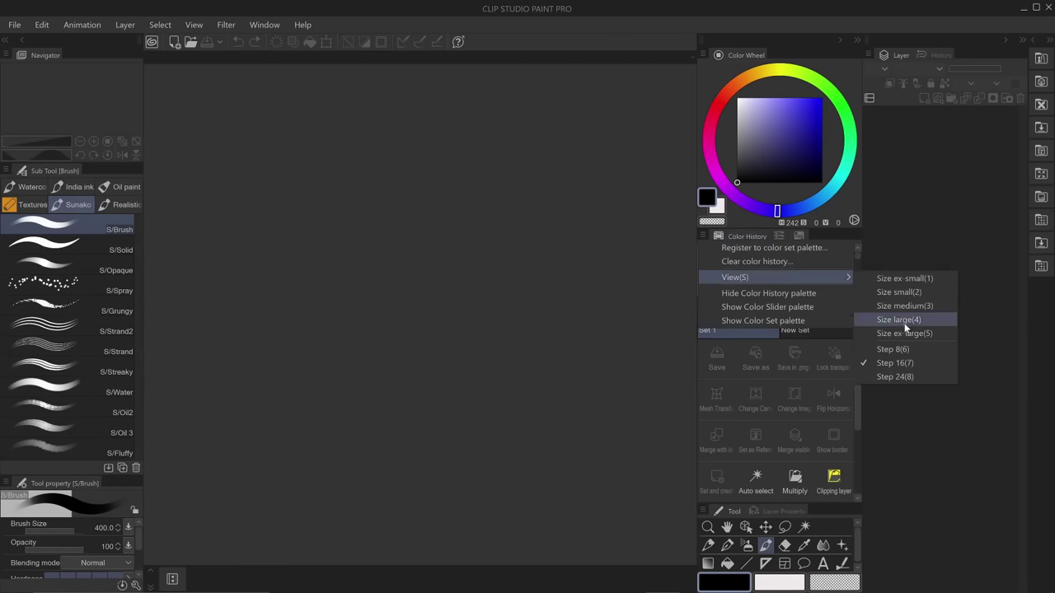
{"action": "left_click", "coordinate": [905, 320]}
{"action": "left_click_drag", "start_coordinate": [62, 483], "coordinate": [96, 163]}
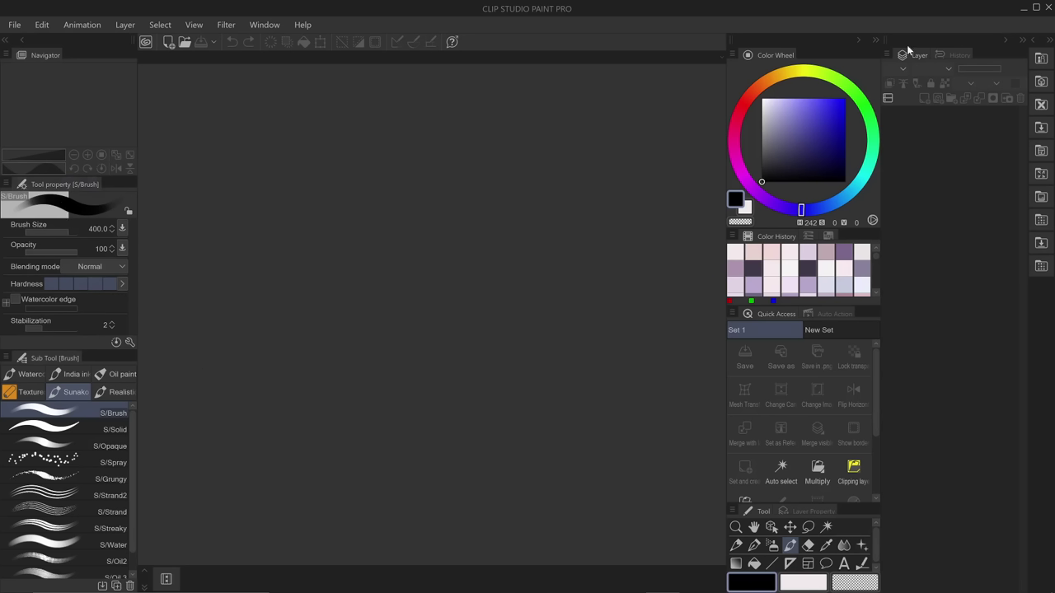
Look through the palettes grouped with Color History, Quick Access, Tool and Layer, returning each group to its original palette.
{"action": "left_click", "coordinate": [806, 237]}
{"action": "left_click", "coordinate": [825, 237]}
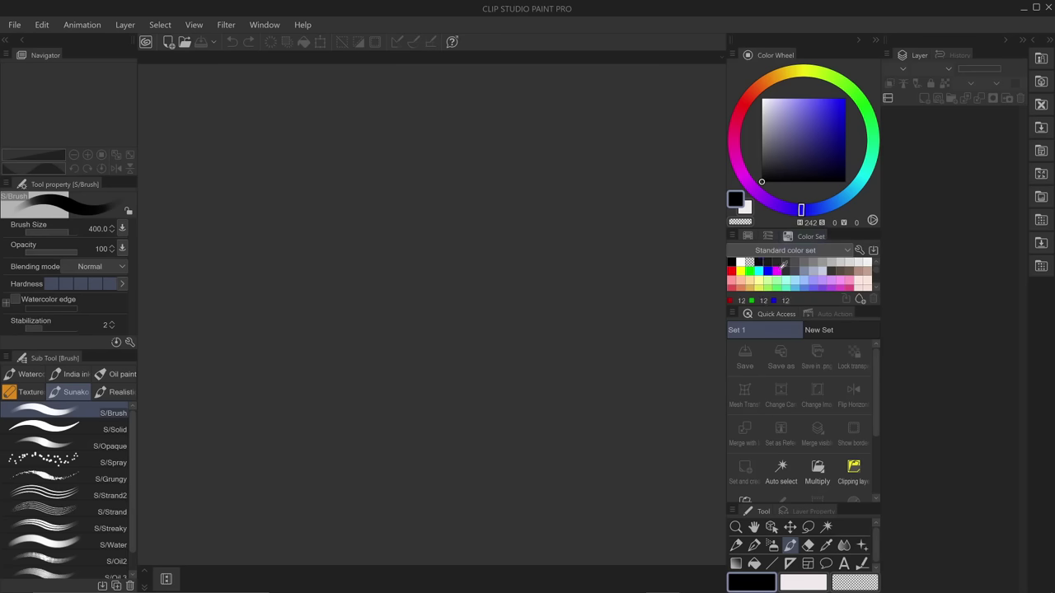
{"action": "left_click", "coordinate": [747, 237]}
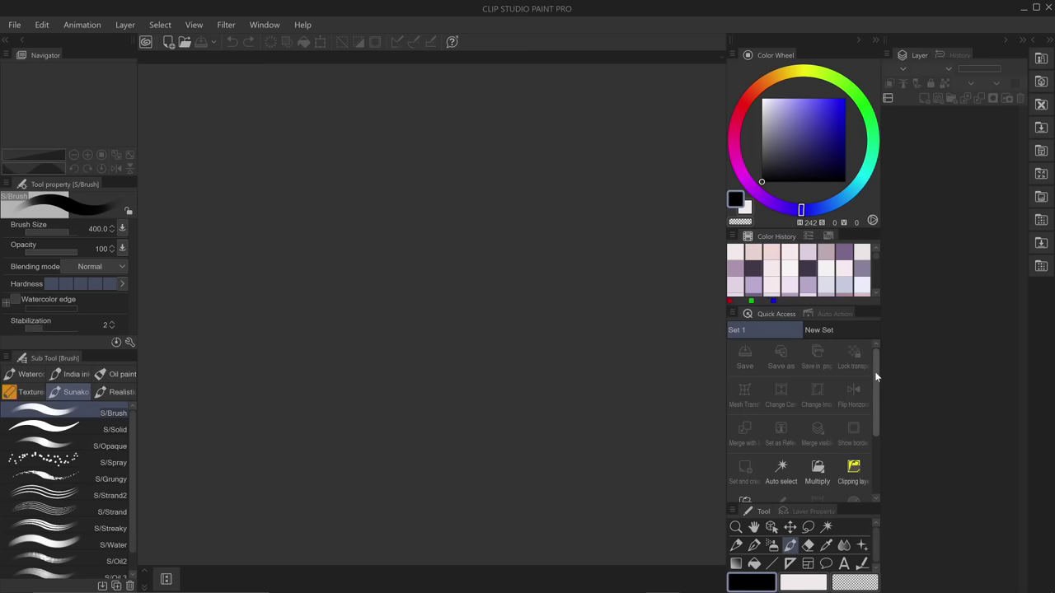
{"action": "left_click", "coordinate": [834, 315]}
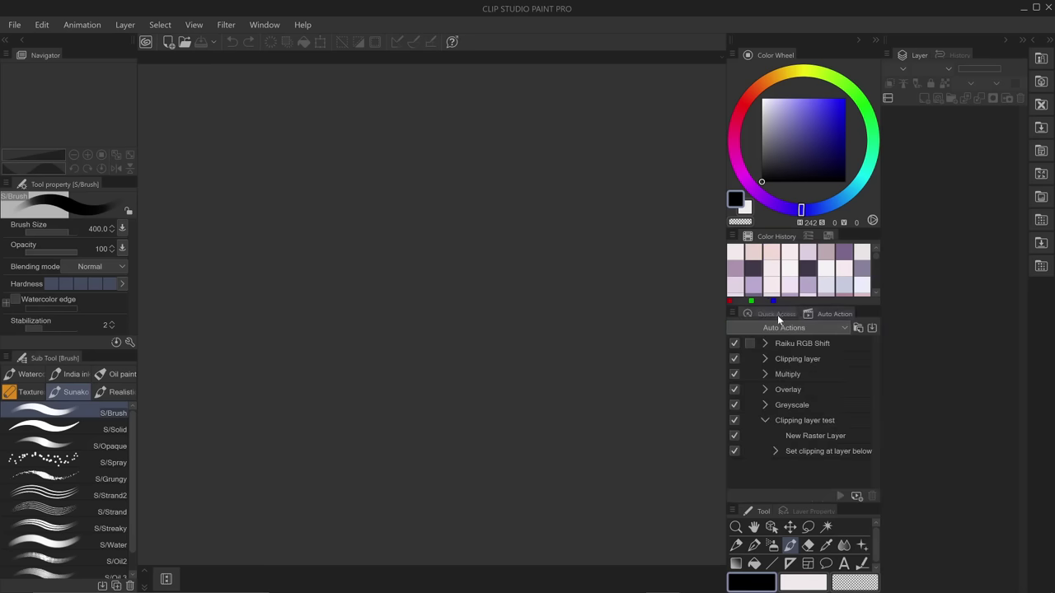
{"action": "left_click", "coordinate": [777, 314]}
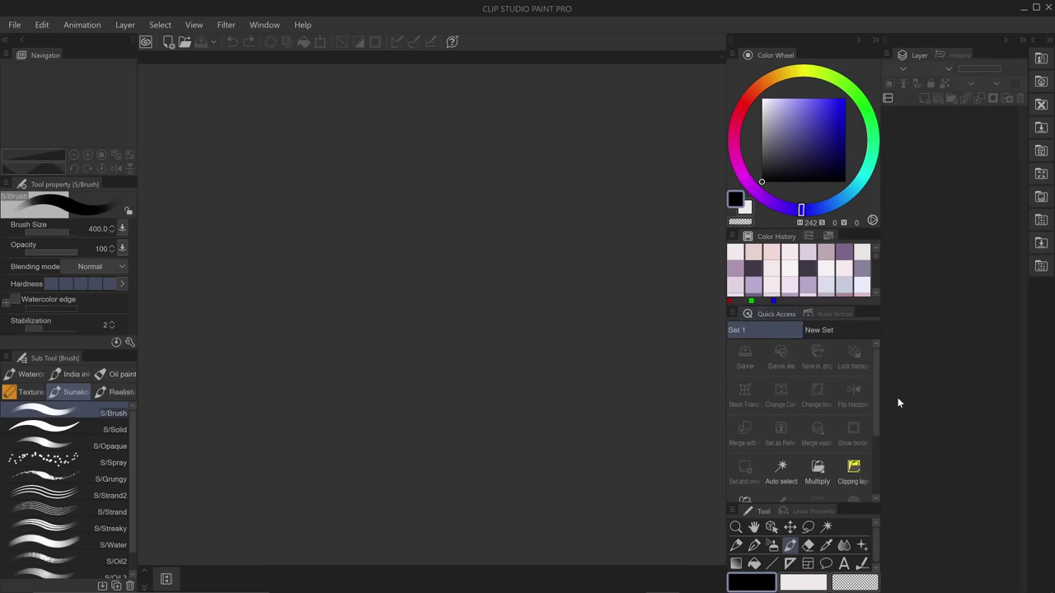
{"action": "left_click", "coordinate": [815, 513]}
{"action": "left_click", "coordinate": [761, 510]}
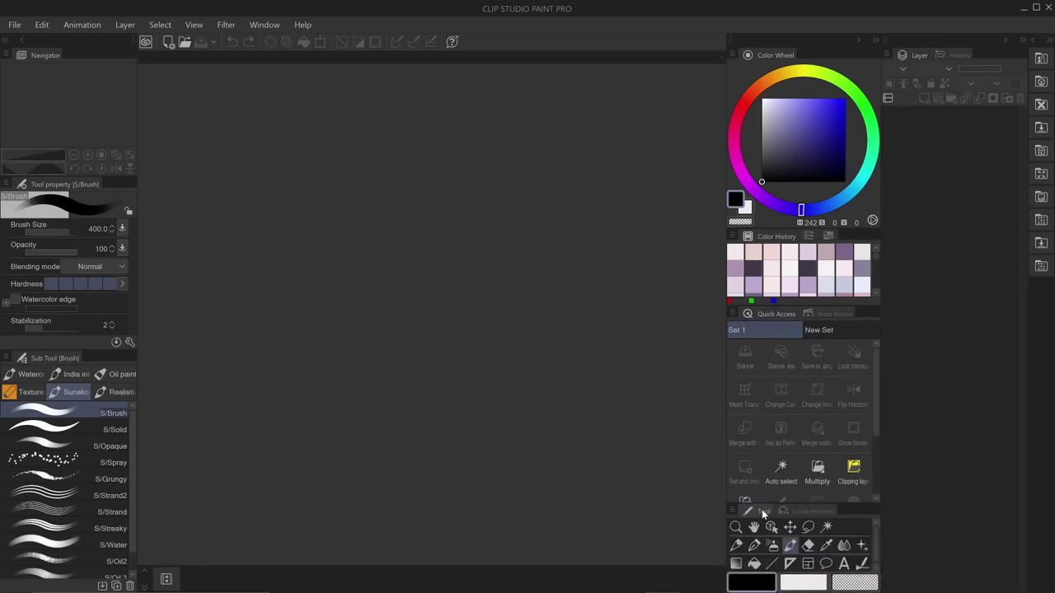
{"action": "left_click", "coordinate": [956, 54]}
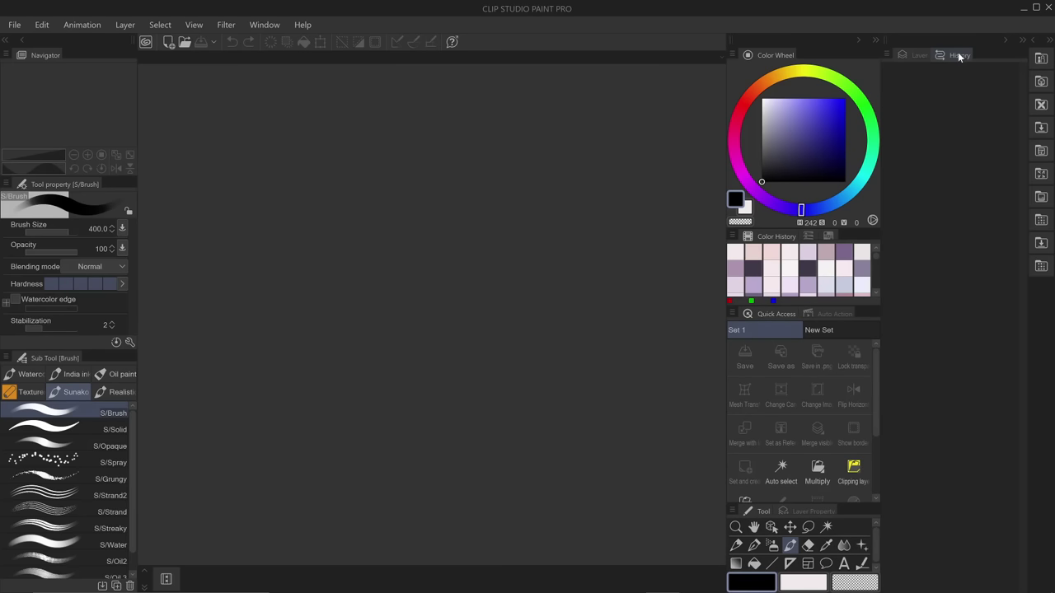
{"action": "left_click", "coordinate": [917, 55]}
Detach the Timeline palette from beneath the canvas area and close it.
{"action": "left_click_drag", "start_coordinate": [168, 579], "coordinate": [244, 442]}
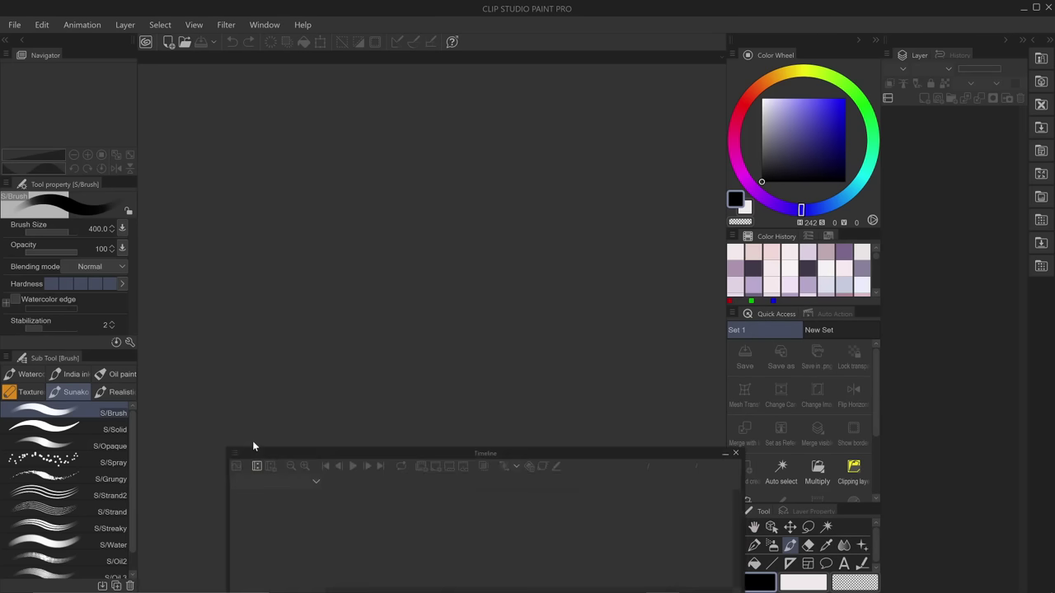
{"action": "left_click", "coordinate": [735, 452]}
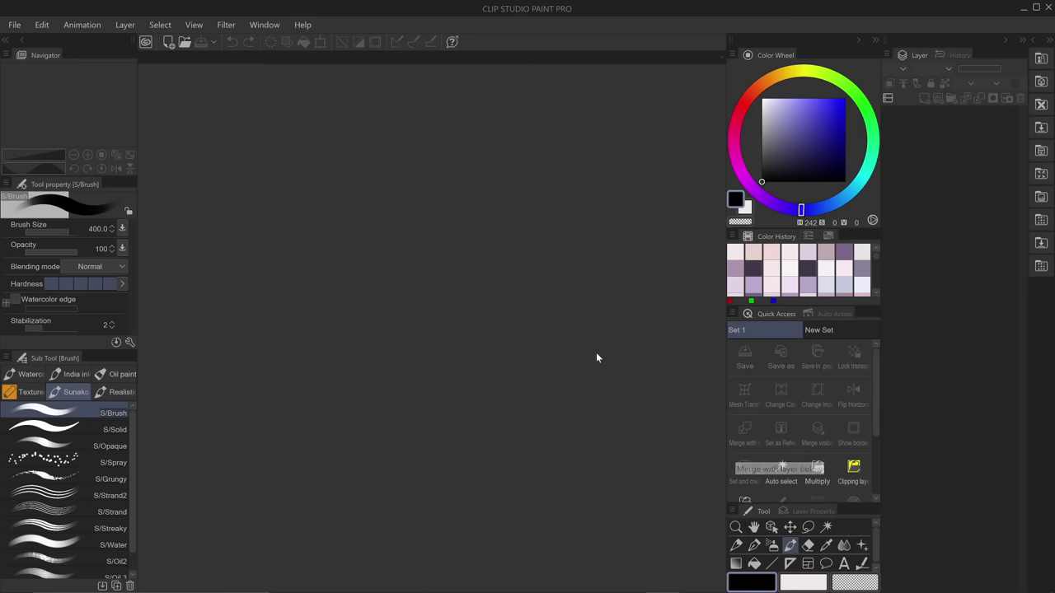
{"action": "left_click", "coordinate": [264, 25]}
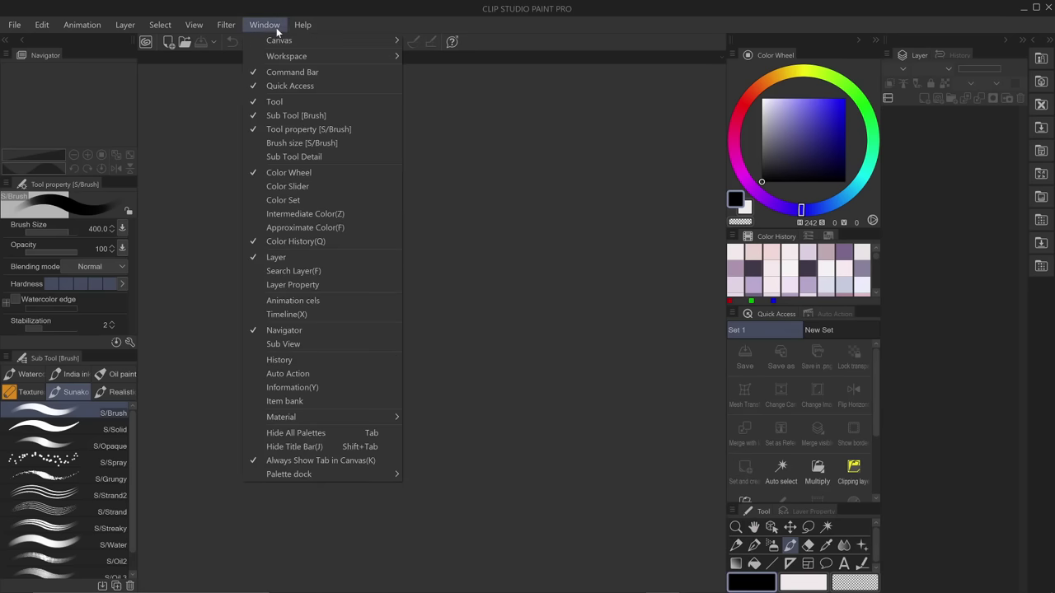
{"action": "mouse_move", "coordinate": [317, 58]}
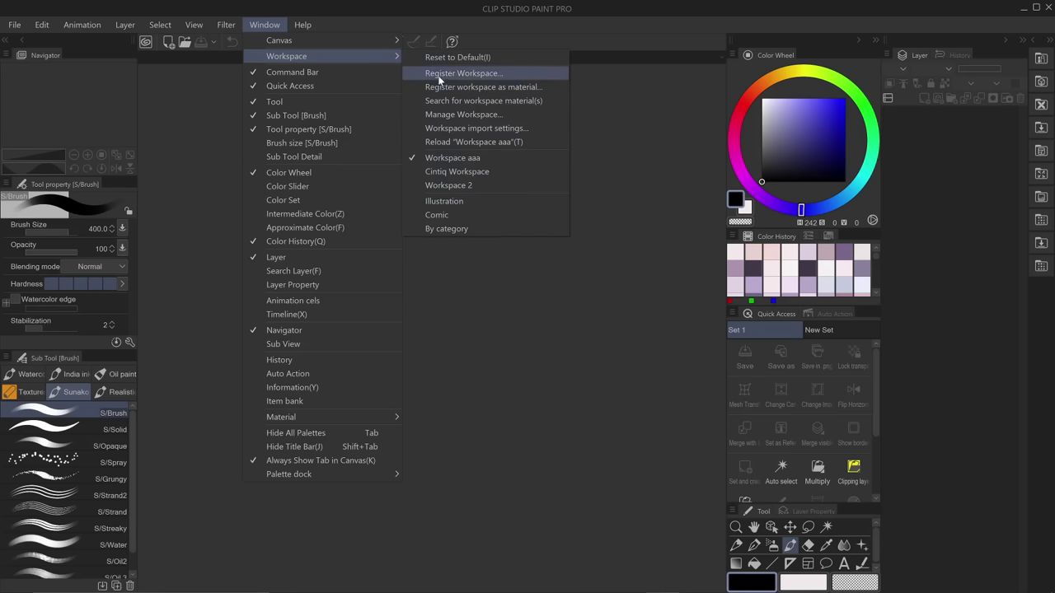
{"action": "left_click", "coordinate": [508, 72]}
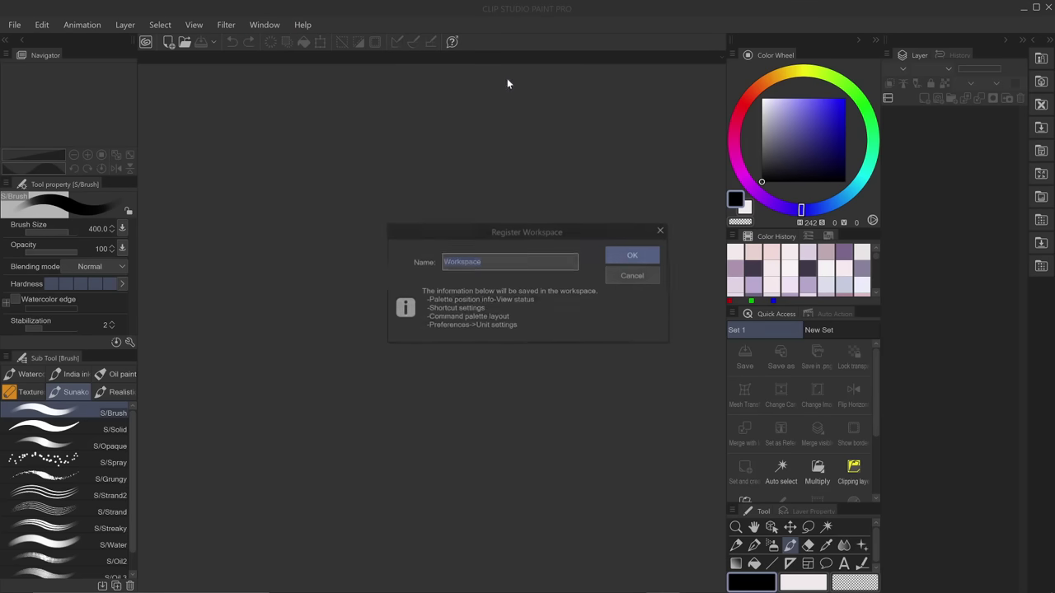
{"action": "left_click", "coordinate": [633, 275]}
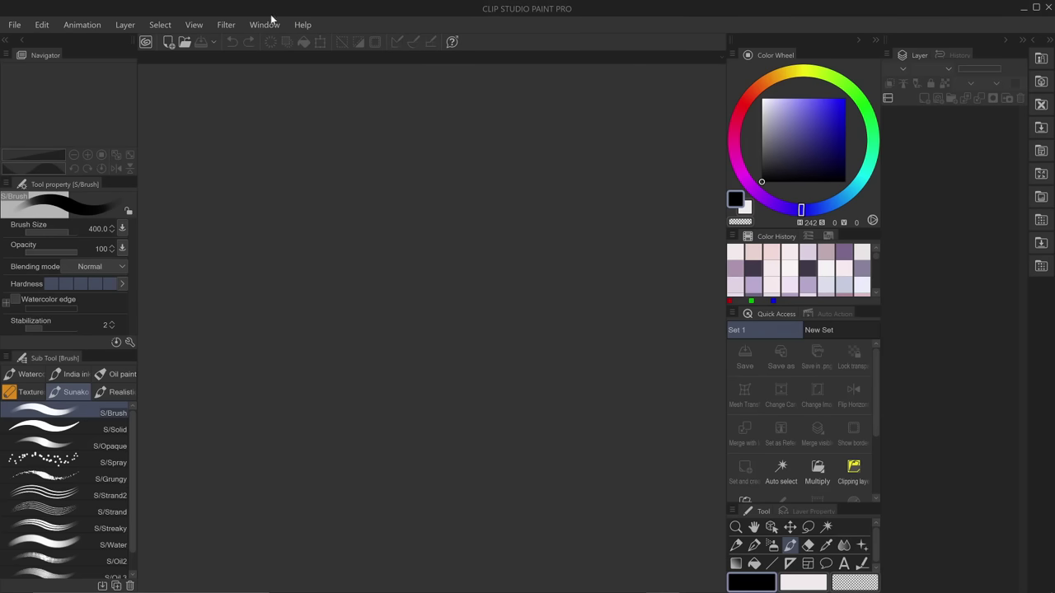
Load the Cintiq Workspace, importing its shortcut settings, command bar layout and unit settings.
{"action": "left_click", "coordinate": [268, 24]}
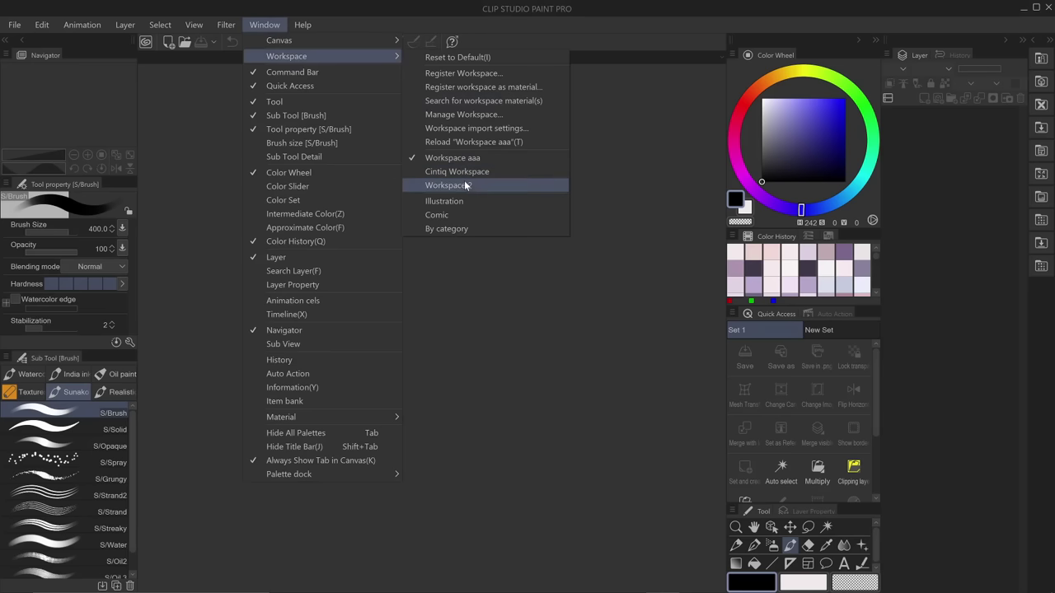
{"action": "left_click", "coordinate": [463, 171]}
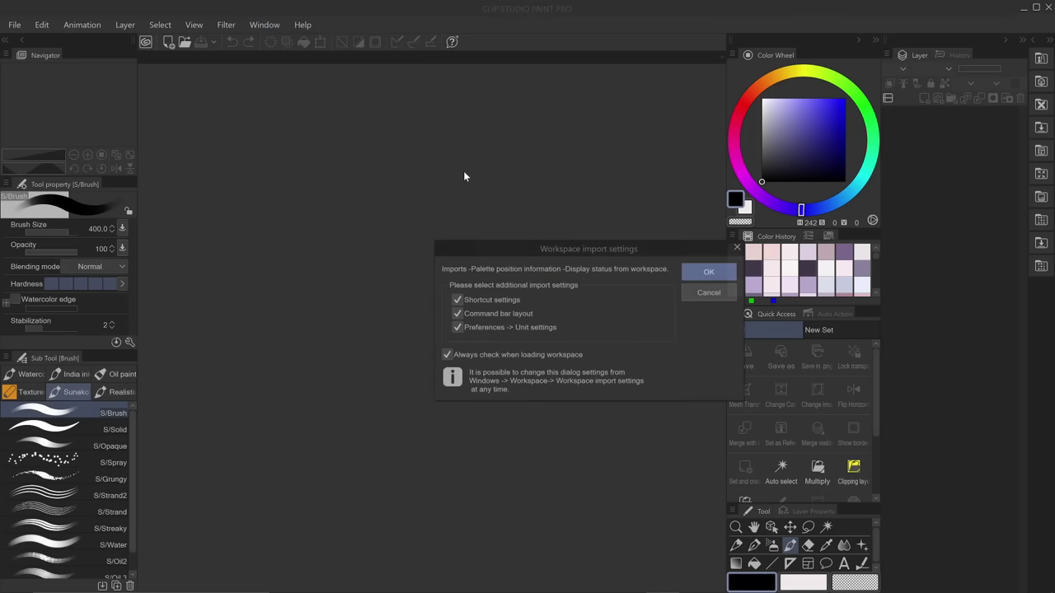
{"action": "left_click", "coordinate": [707, 273]}
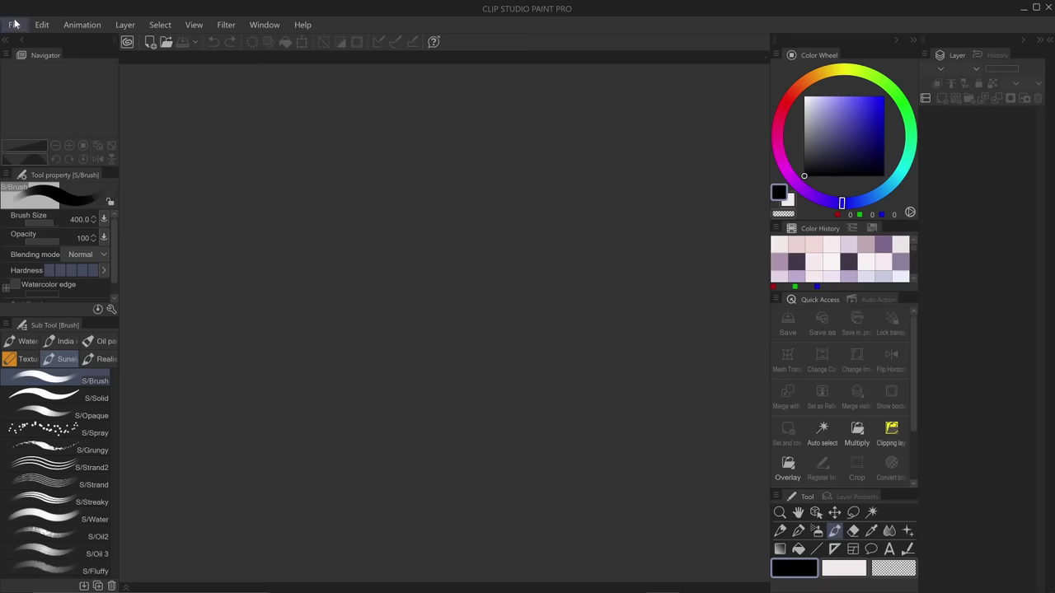
Create a new color canvas named Comic, 3500 by 4093 px at 300 dpi.
{"action": "key", "text": "ctrl+n"}
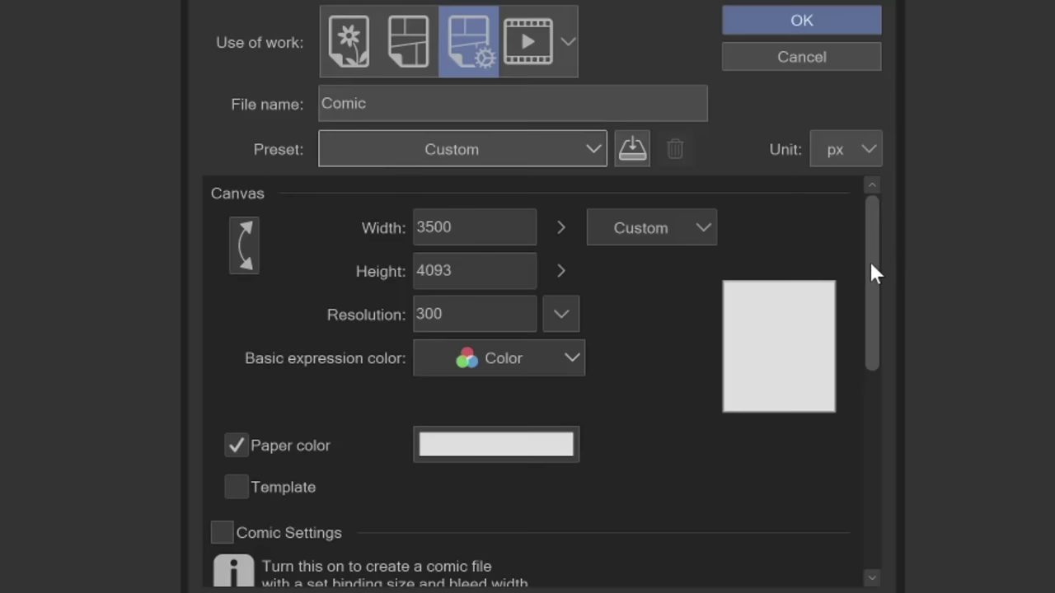
{"action": "left_click", "coordinate": [809, 22]}
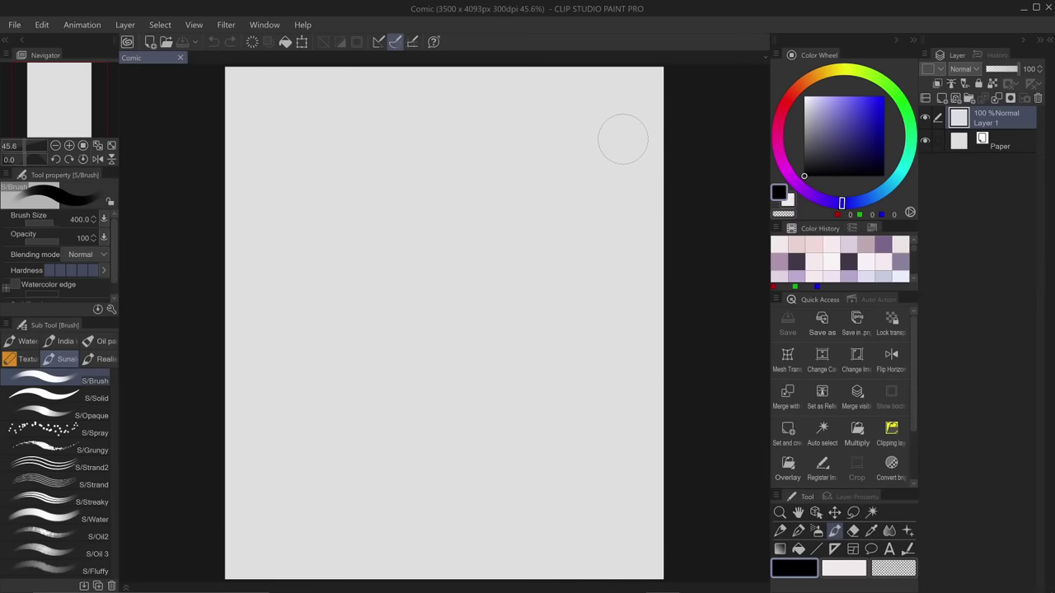
Examine the auto-recovery, memory and undo settings in the File and Performance preferences.
{"action": "left_click", "coordinate": [19, 25]}
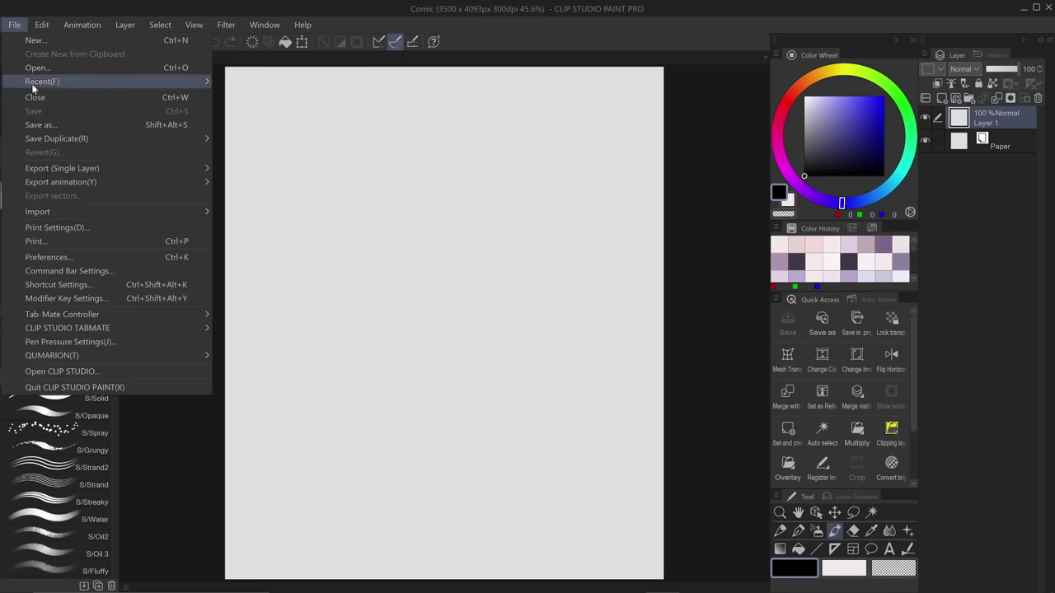
{"action": "left_click", "coordinate": [50, 257]}
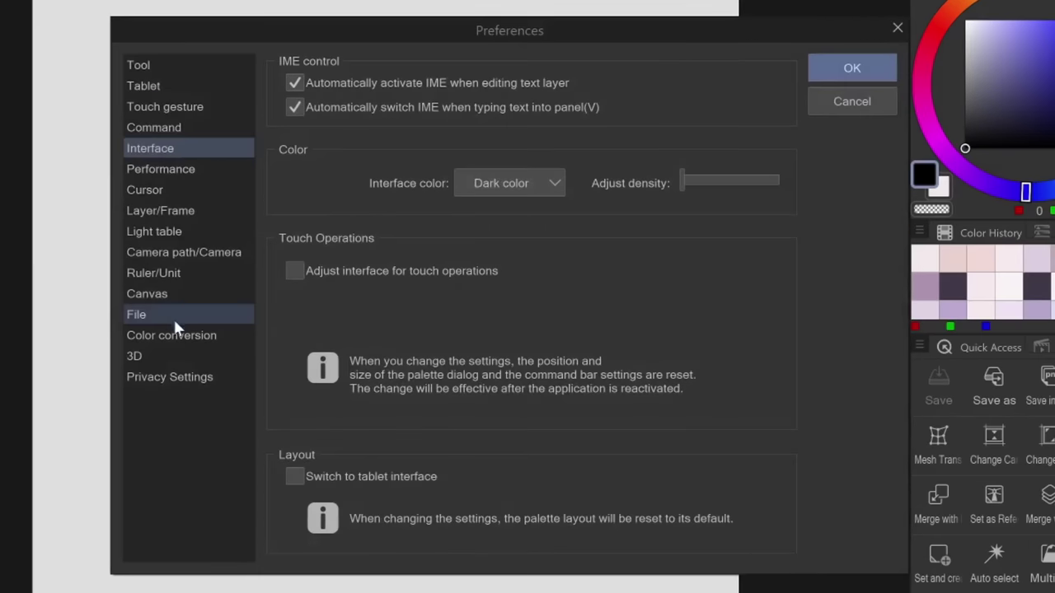
{"action": "left_click", "coordinate": [181, 316]}
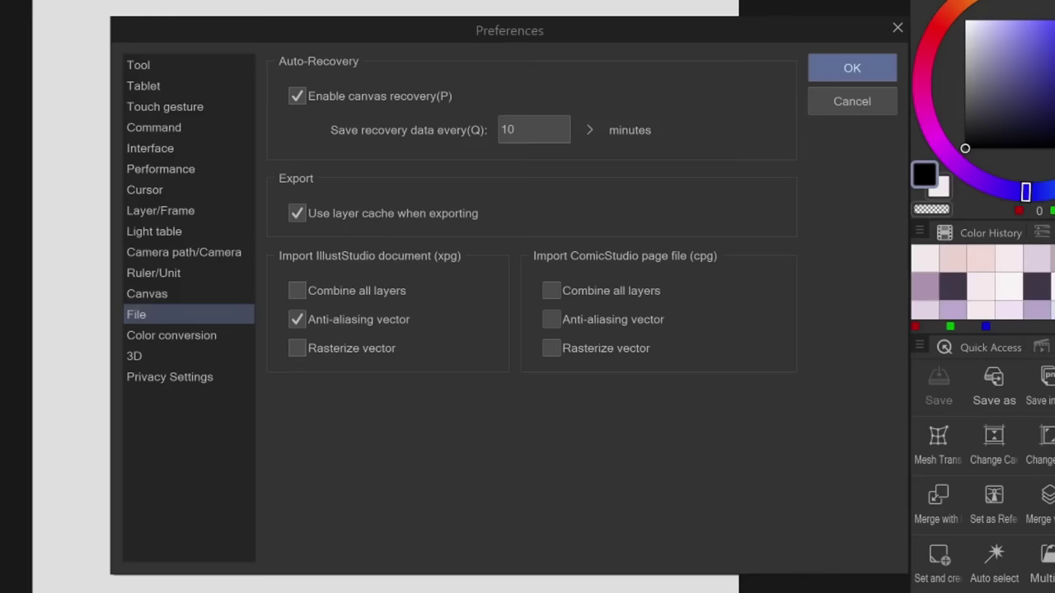
{"action": "left_click", "coordinate": [194, 171]}
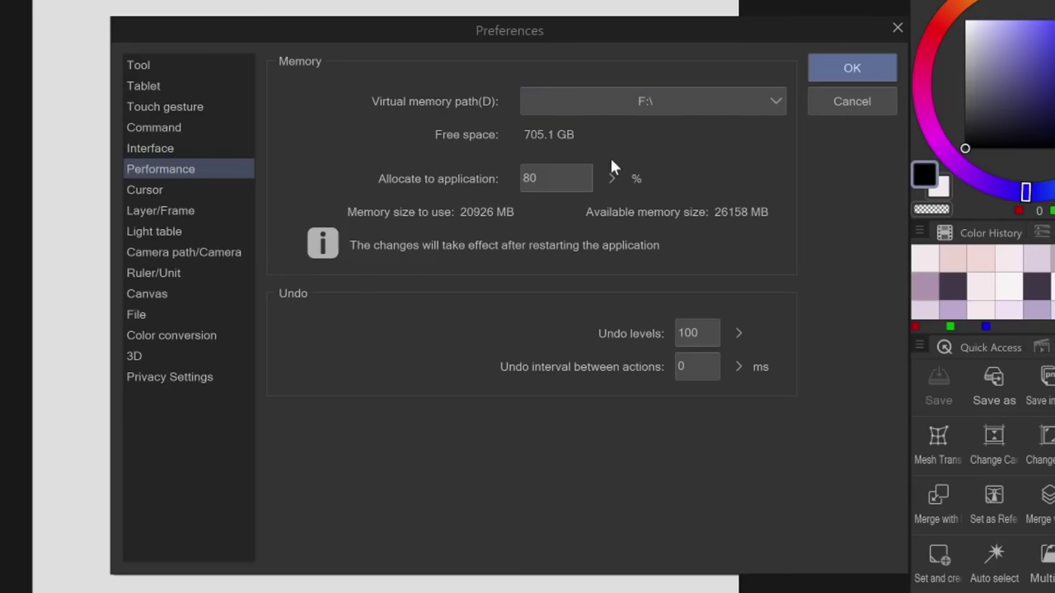
Try changing the interface color and its density in the Interface preferences.
{"action": "left_click", "coordinate": [213, 151]}
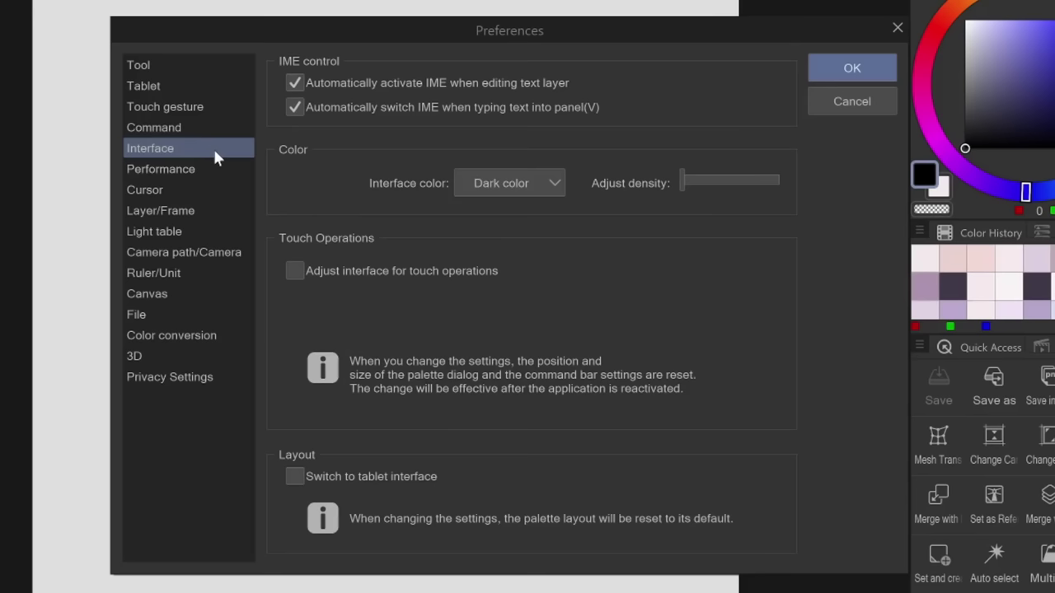
{"action": "left_click", "coordinate": [523, 189]}
{"action": "left_click", "coordinate": [518, 207]}
{"action": "left_click_drag", "start_coordinate": [701, 195], "coordinate": [661, 184]}
{"action": "left_click", "coordinate": [544, 183]}
{"action": "left_click", "coordinate": [509, 229]}
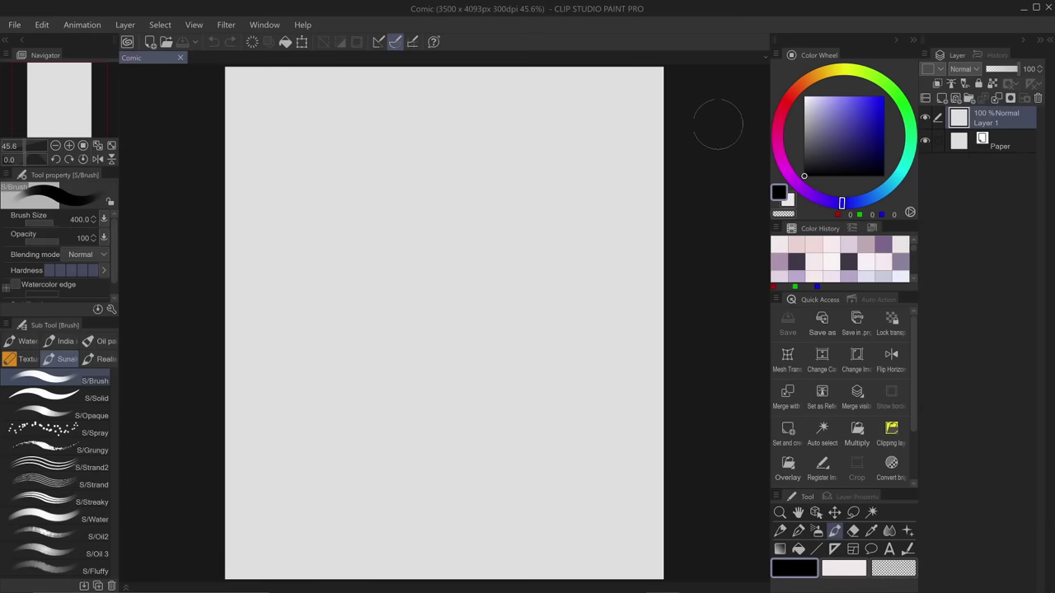
Open the Shortcut Settings and examine the available setting areas.
{"action": "left_click", "coordinate": [15, 25]}
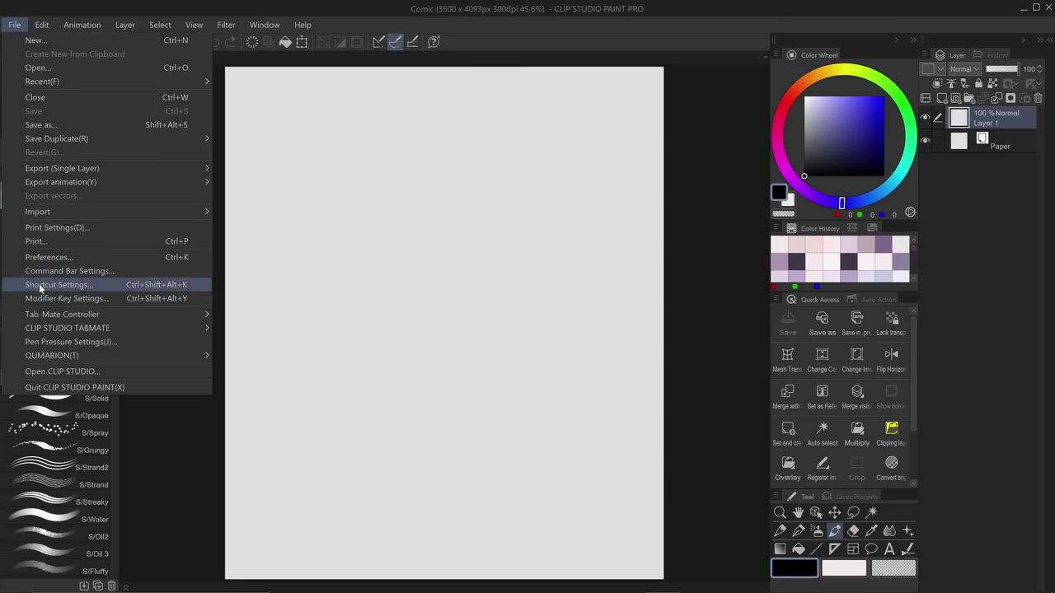
{"action": "left_click", "coordinate": [107, 284]}
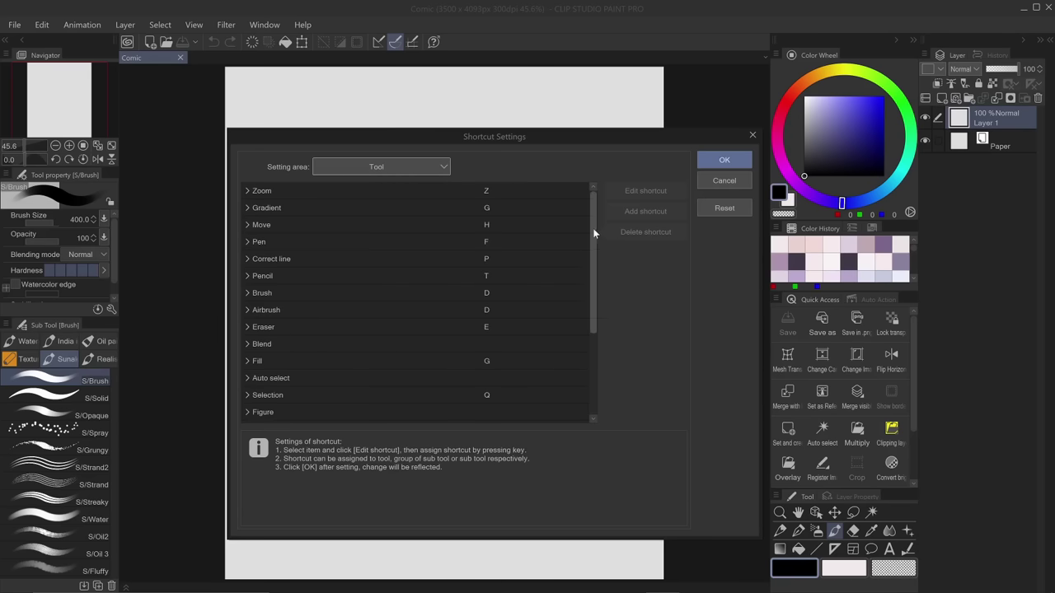
{"action": "left_click", "coordinate": [417, 167]}
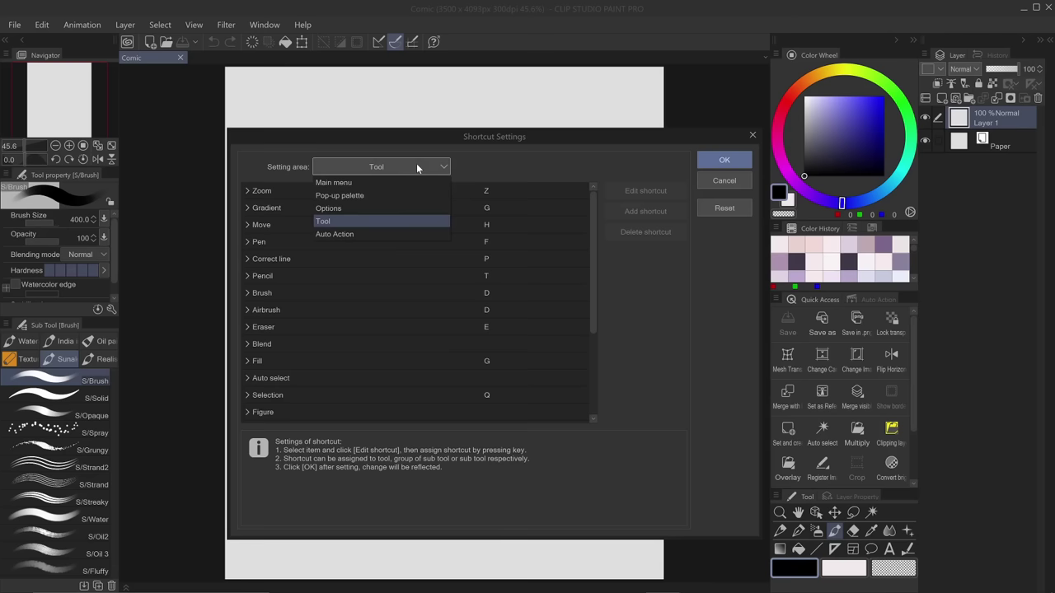